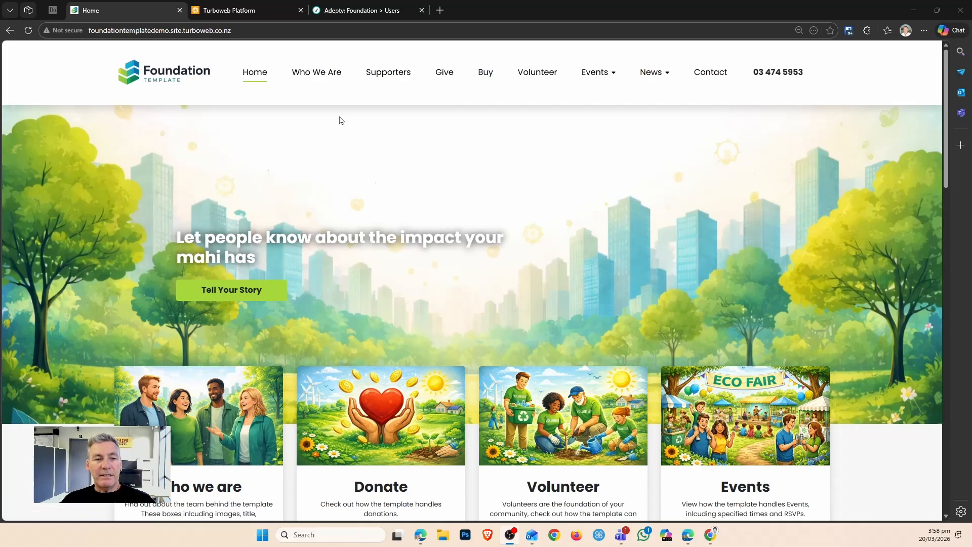
Step: Look over the Foundation Template home page and open the Volunteer page at its sign-up form
{"action": "scroll", "coordinate": [339, 120], "scroll_direction": "down", "scroll_amount": 12}
{"action": "scroll", "coordinate": [343, 125], "scroll_direction": "down", "scroll_amount": 2}
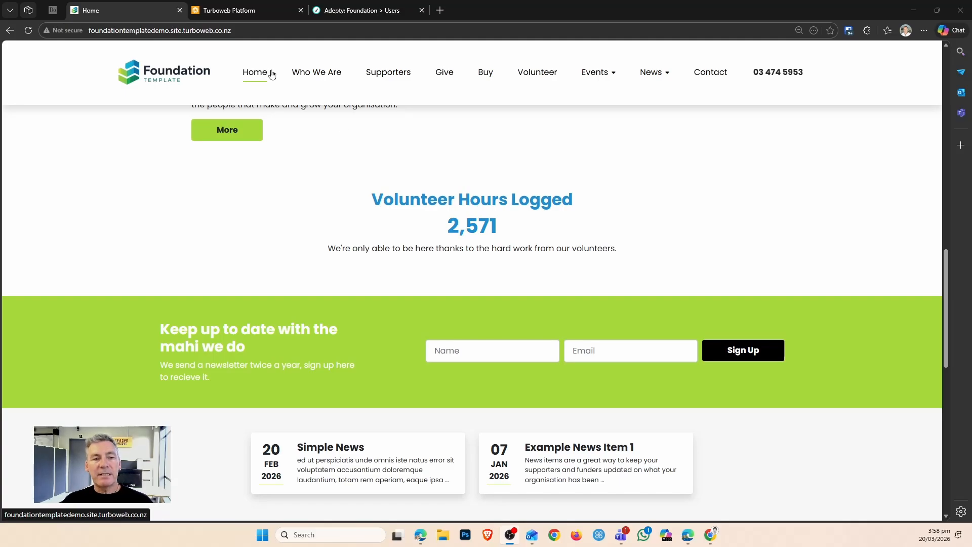
{"action": "left_click", "coordinate": [542, 71]}
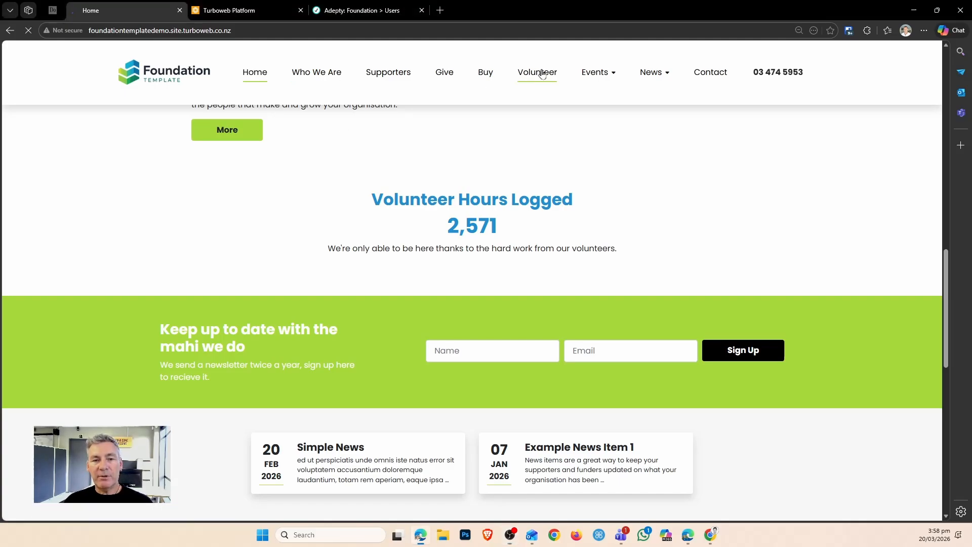
{"action": "scroll", "coordinate": [393, 367], "scroll_direction": "down", "scroll_amount": 2}
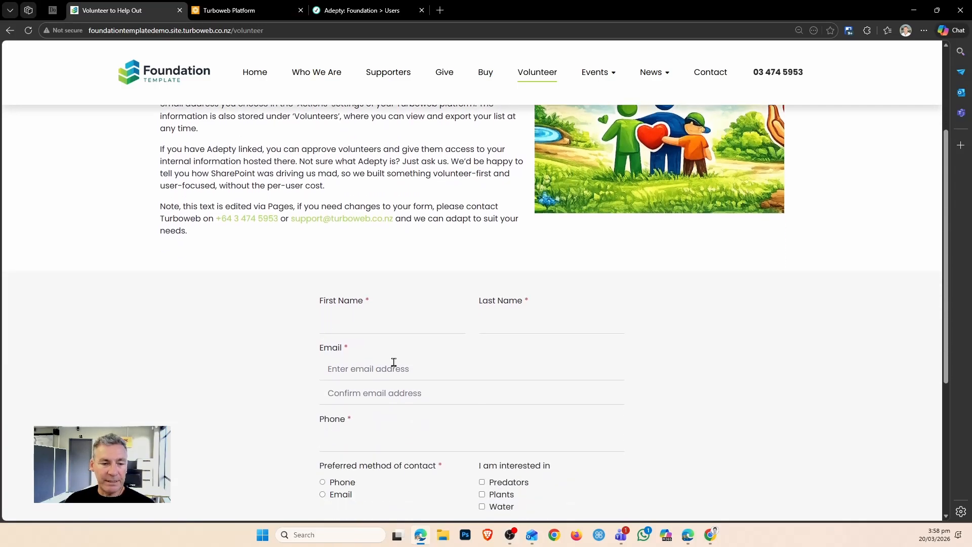
Step: Fill in the volunteer's first name, last name, email with confirmation and phone number from the saved personal details
{"action": "left_click", "coordinate": [385, 325]}
{"action": "left_click", "coordinate": [373, 371]}
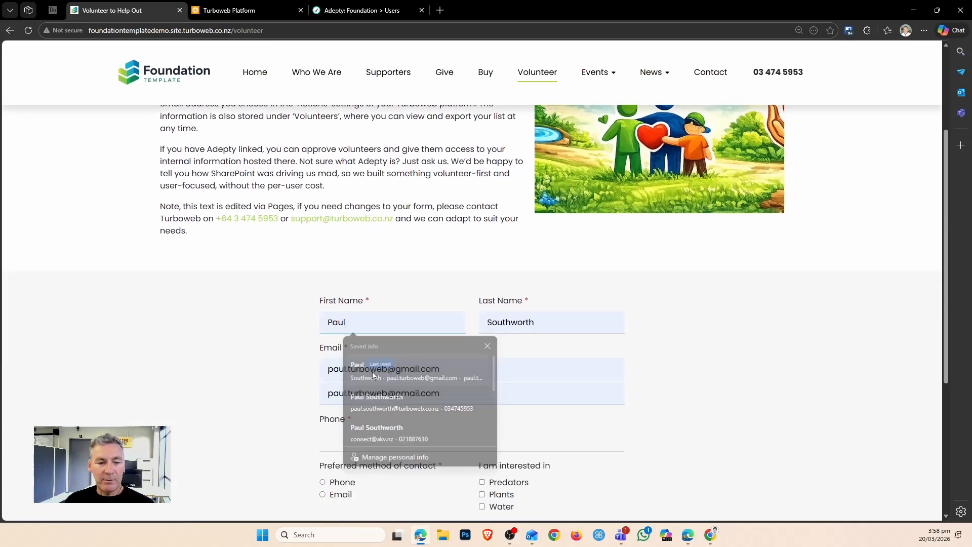
{"action": "scroll", "coordinate": [364, 359], "scroll_direction": "down", "scroll_amount": 1}
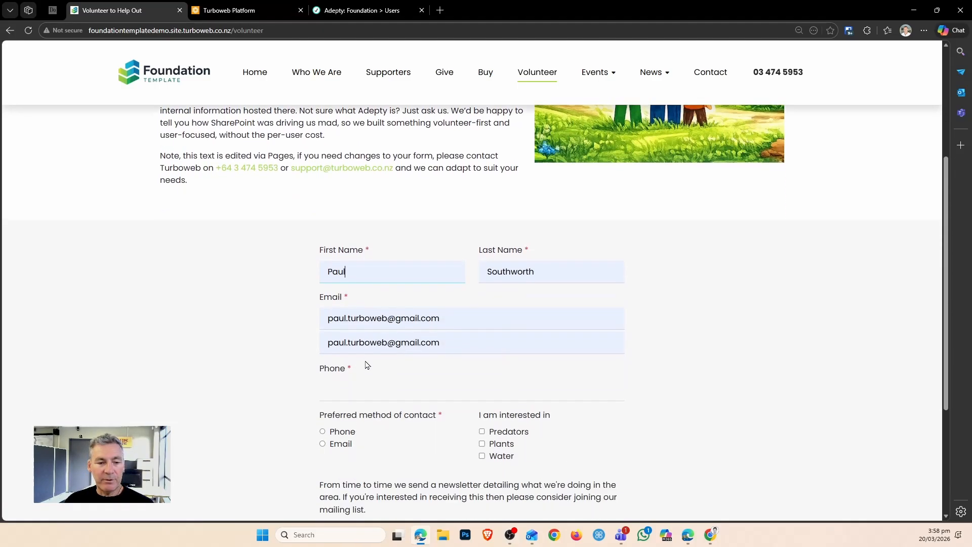
{"action": "left_click", "coordinate": [353, 388]}
{"action": "left_click", "coordinate": [350, 430]}
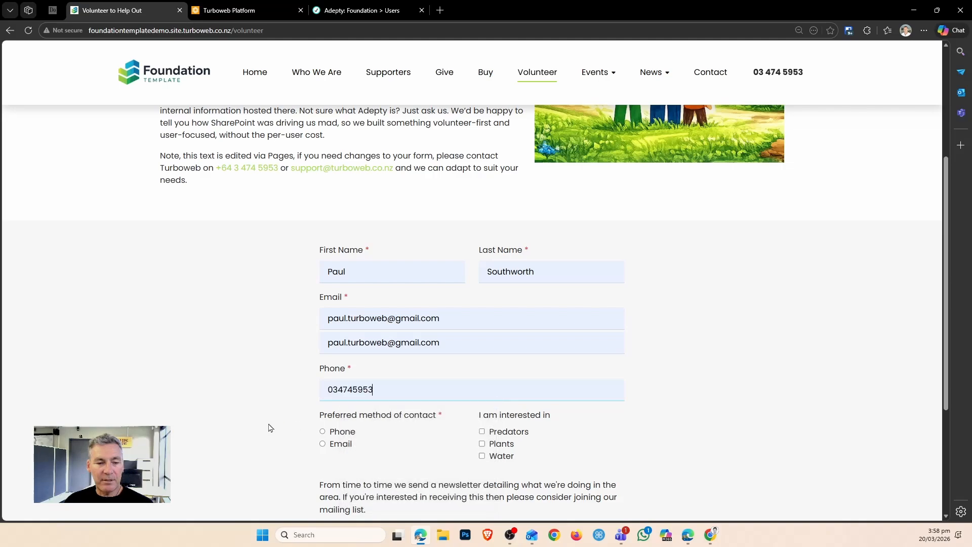
Step: Choose Phone as preferred contact method and Predators and Plants as interests, submit the volunteer form and dismiss the confirmation
{"action": "scroll", "coordinate": [324, 309], "scroll_direction": "down", "scroll_amount": 3}
{"action": "left_click", "coordinate": [323, 279]}
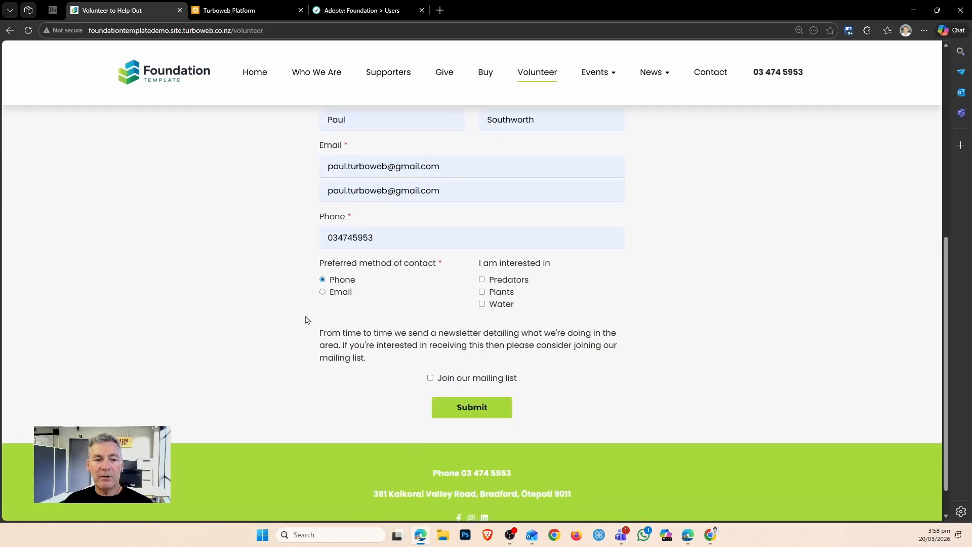
{"action": "left_click", "coordinate": [482, 279]}
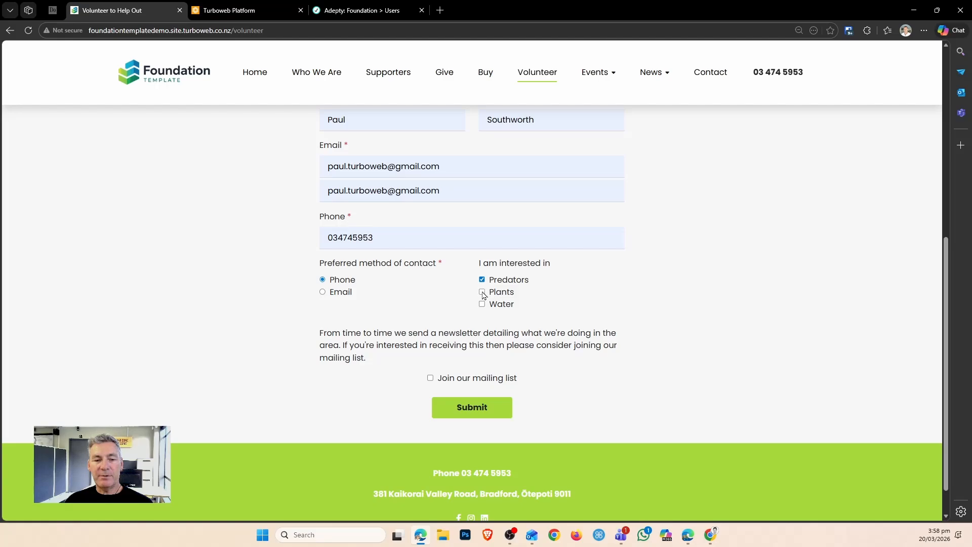
{"action": "left_click", "coordinate": [482, 292]}
{"action": "left_click", "coordinate": [465, 413]}
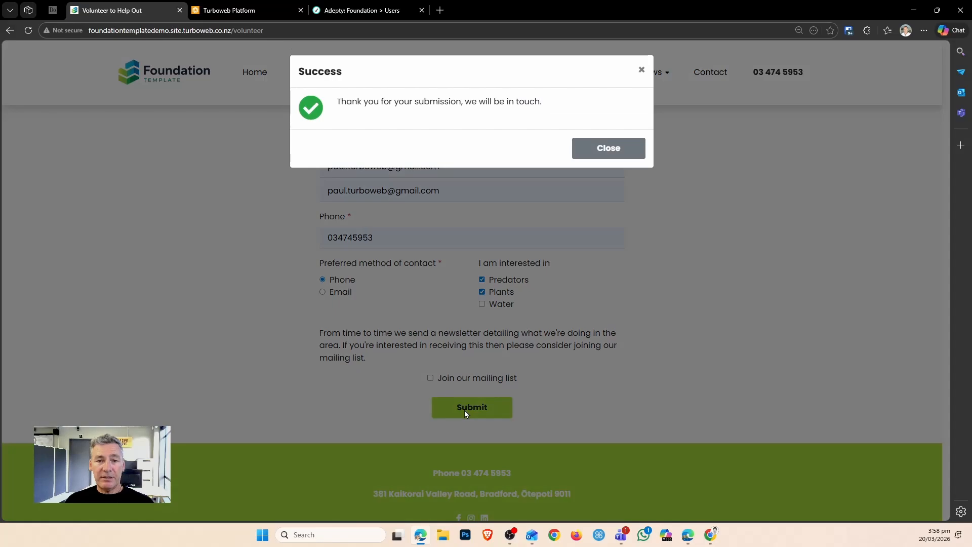
{"action": "left_click", "coordinate": [595, 150]}
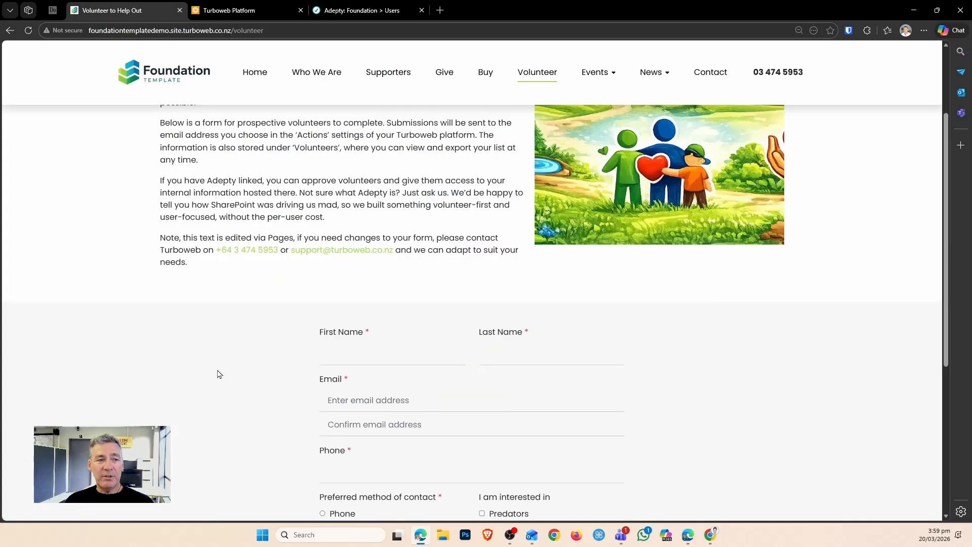
Step: Switch to the Turboweb Platform, log in with the prefilled credentials and open the Volunteers list
{"action": "left_click", "coordinate": [237, 13]}
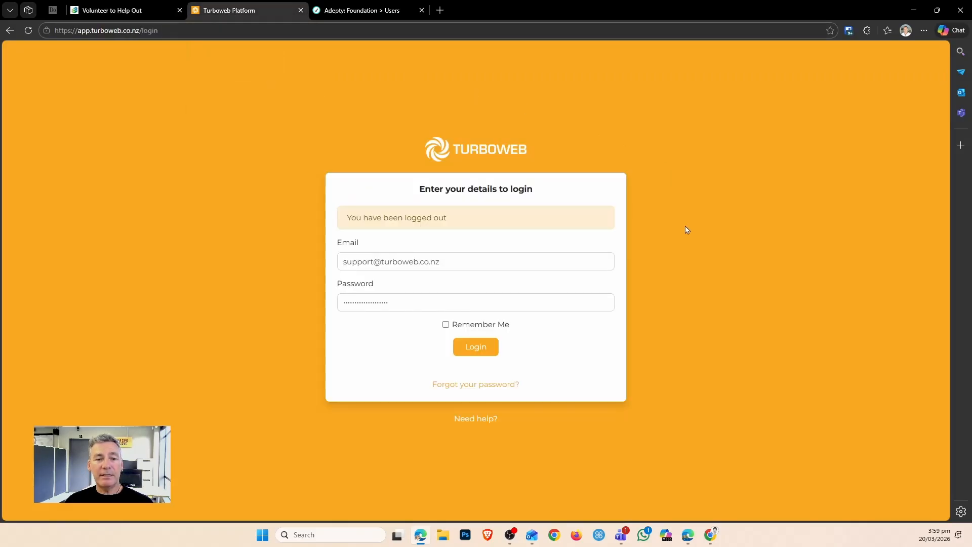
{"action": "left_click", "coordinate": [477, 350]}
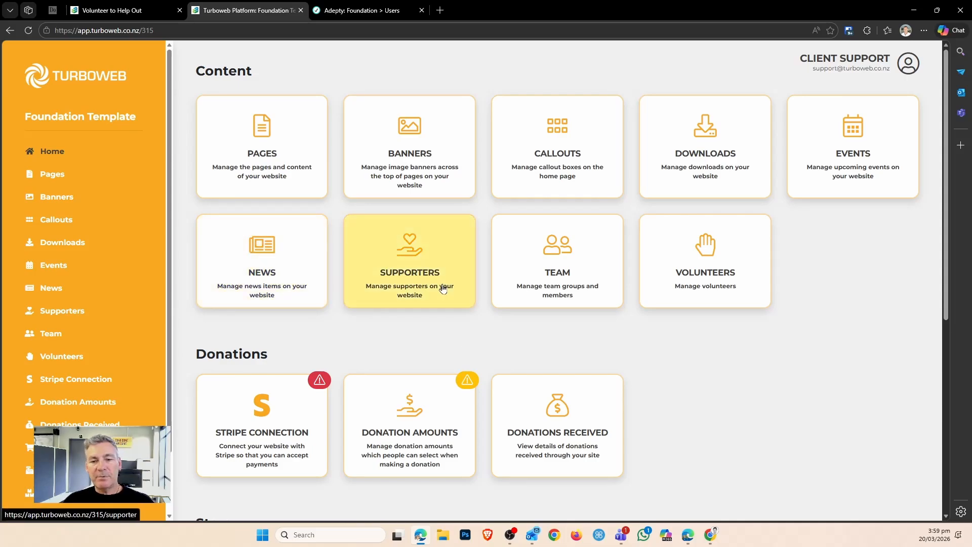
{"action": "left_click", "coordinate": [700, 254]}
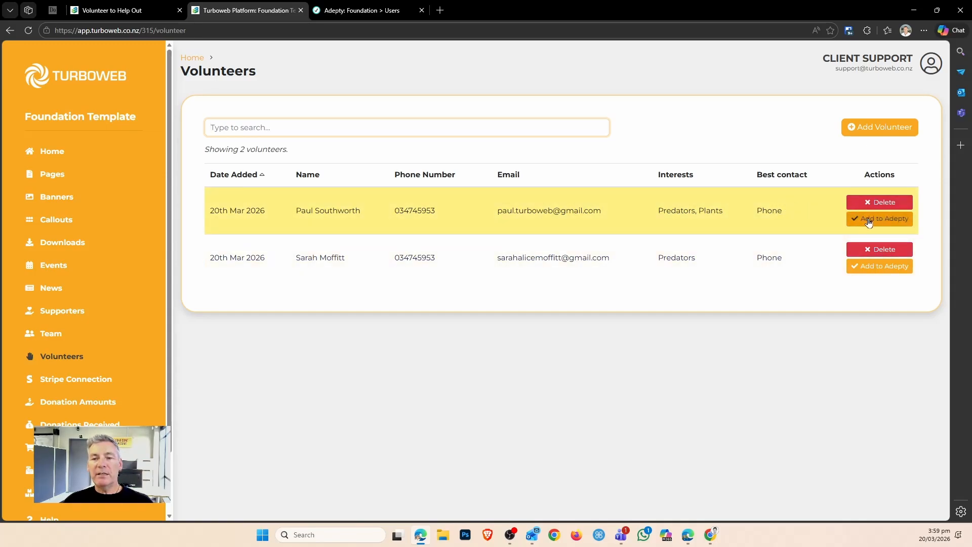
Step: Add the newly submitted volunteer with Predators and Plants interests to Adepty in the Ground Crew group
{"action": "left_click", "coordinate": [868, 221]}
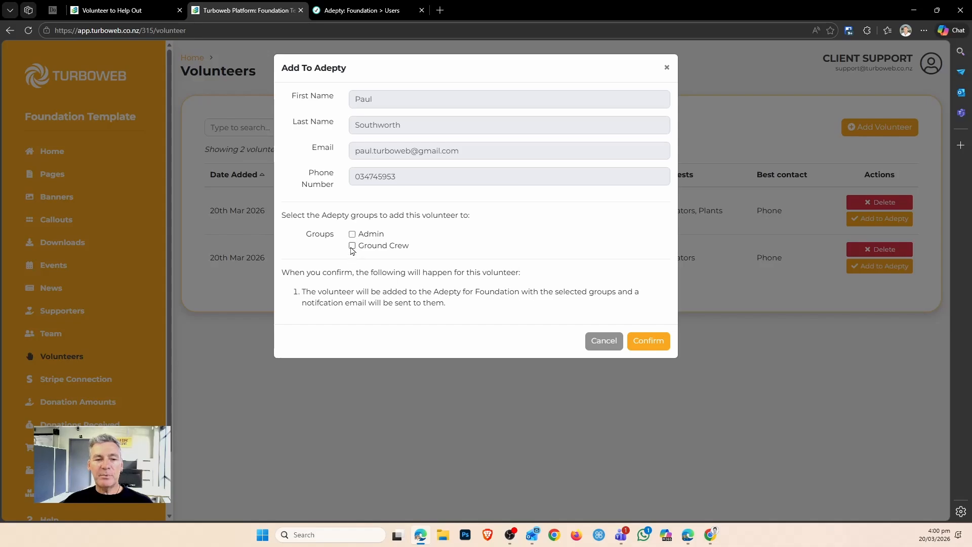
{"action": "left_click", "coordinate": [351, 246]}
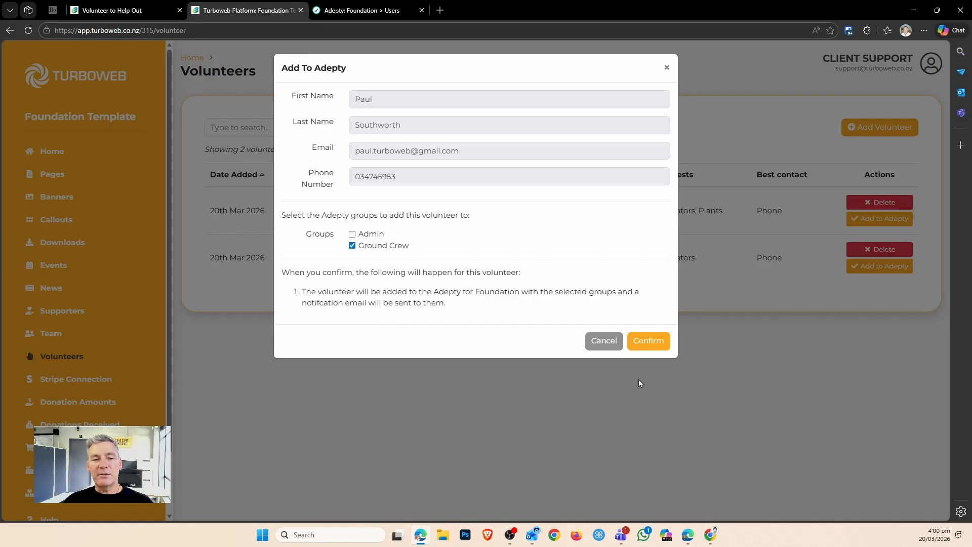
{"action": "left_click", "coordinate": [644, 341]}
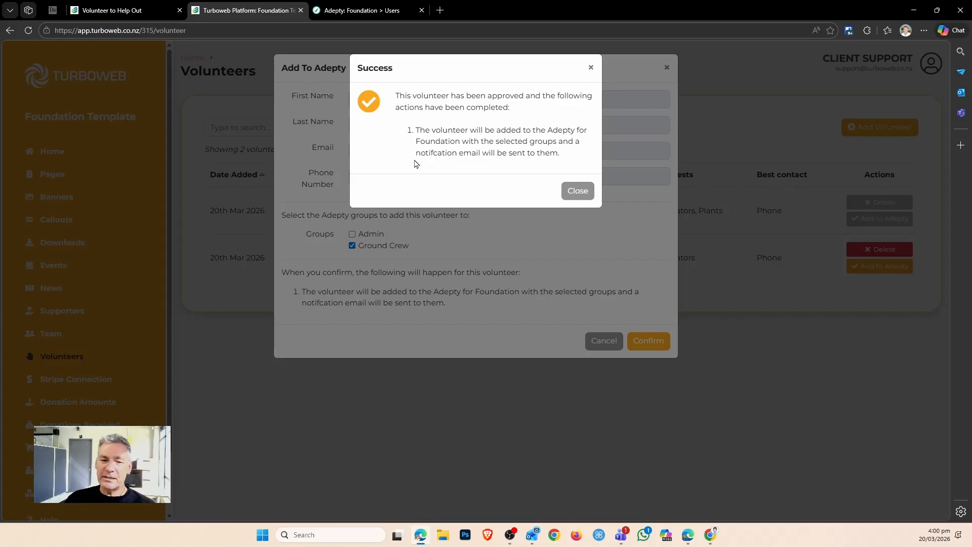
{"action": "left_click", "coordinate": [578, 191]}
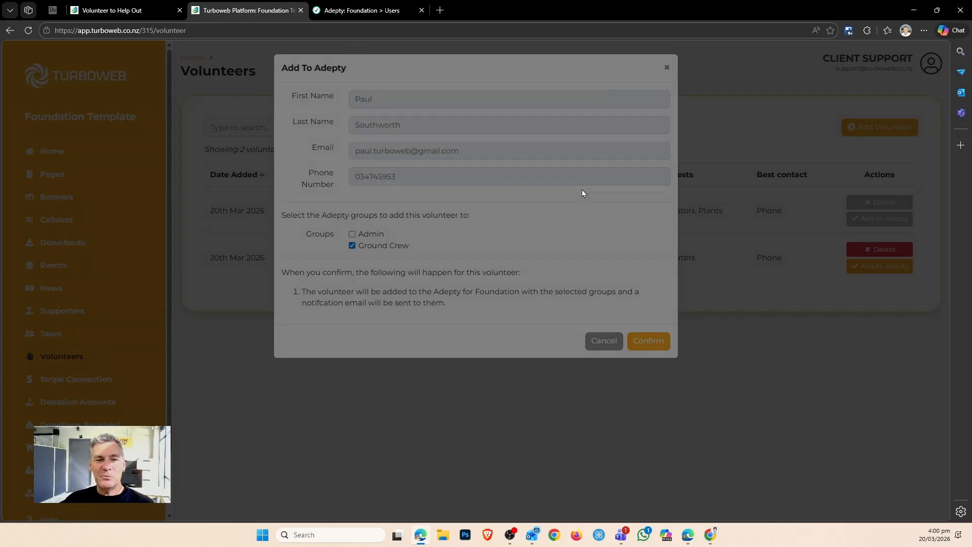
Step: Switch to the mail app, review the submitted details in the "A new Volunteer from website" email and close it
{"action": "left_click", "coordinate": [531, 535]}
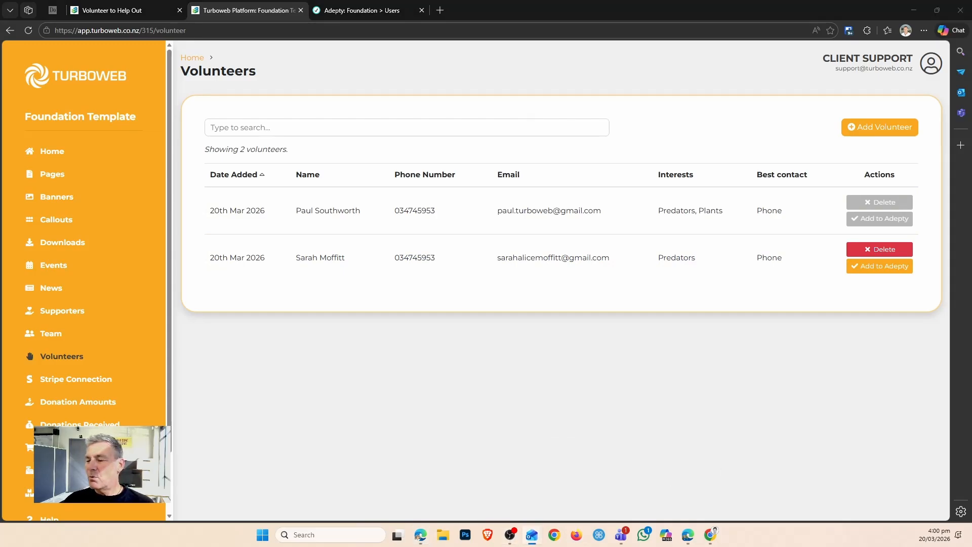
{"action": "left_click_drag", "start_coordinate": [971, 101], "coordinate": [640, 91]}
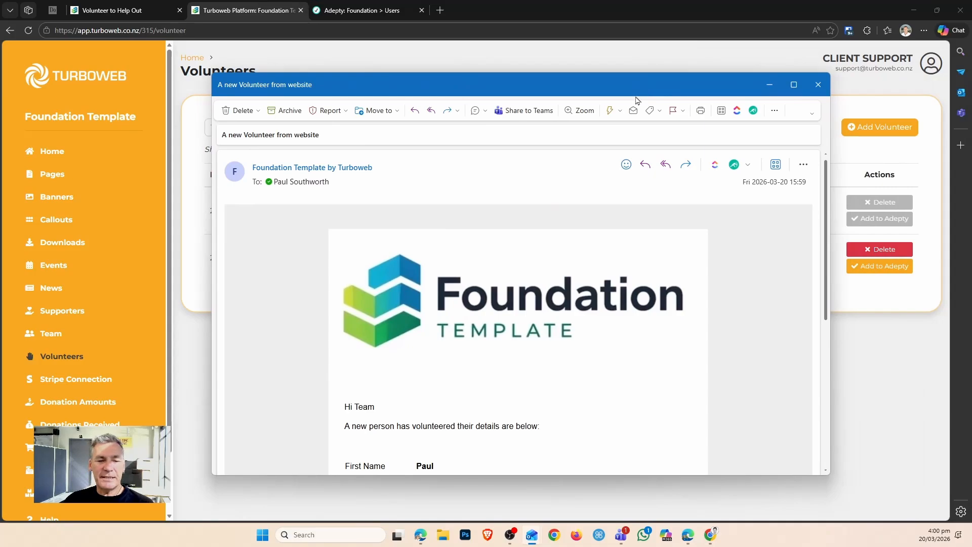
{"action": "scroll", "coordinate": [598, 330], "scroll_direction": "down", "scroll_amount": 2}
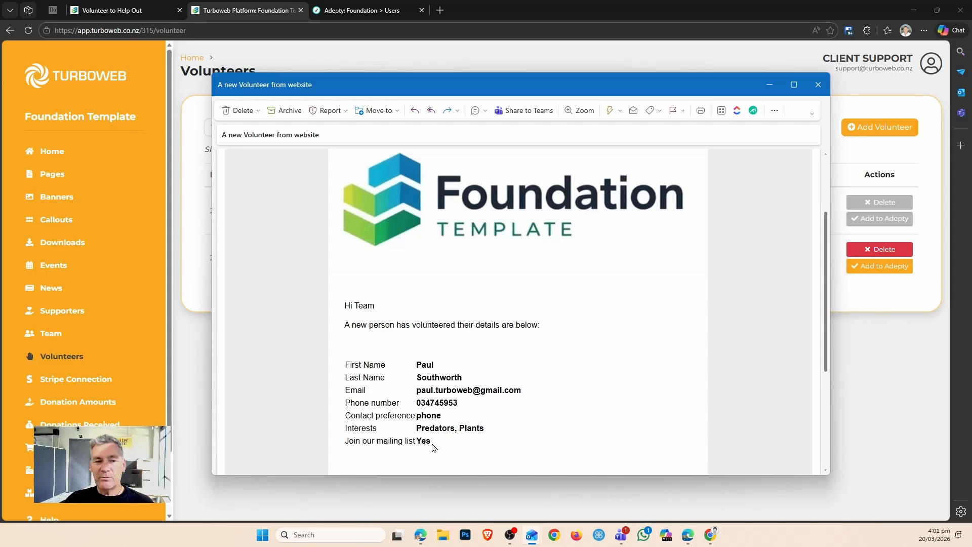
{"action": "left_click", "coordinate": [819, 85]}
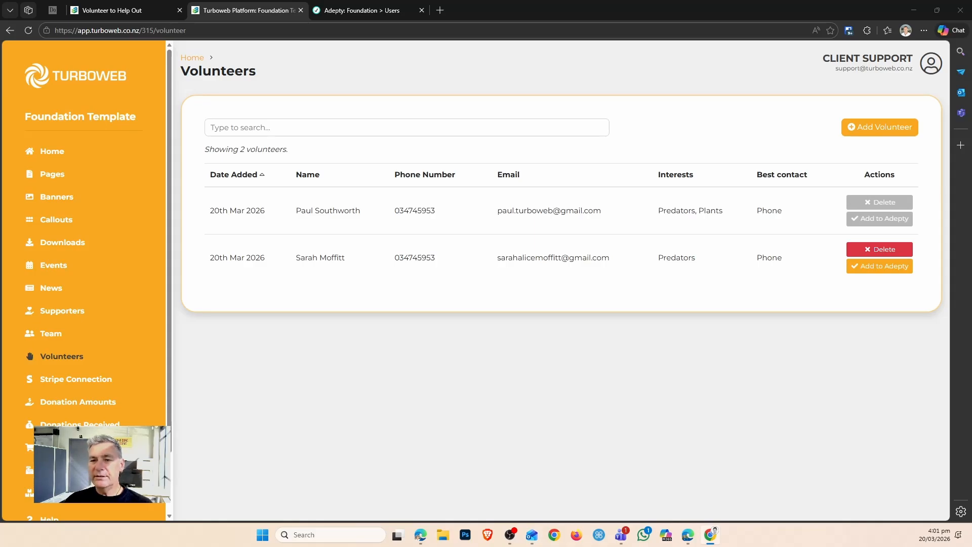
Step: Bring the "Welcome to Adepty for Foundation" email in Gmail into view, read through it and close it
{"action": "left_click_drag", "start_coordinate": [971, 64], "coordinate": [573, 61]}
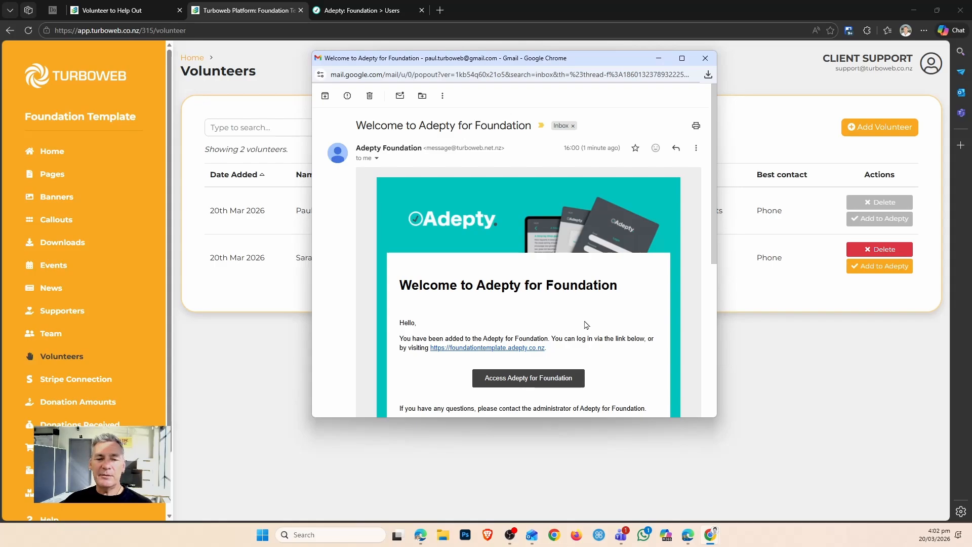
{"action": "scroll", "coordinate": [586, 326], "scroll_direction": "down", "scroll_amount": 1}
{"action": "scroll", "coordinate": [587, 326], "scroll_direction": "down", "scroll_amount": 1}
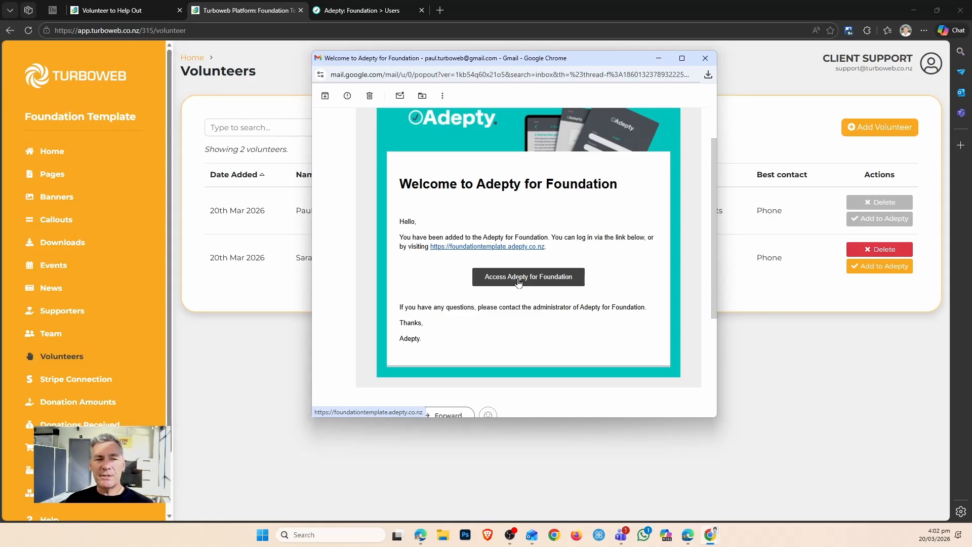
{"action": "left_click", "coordinate": [706, 60]}
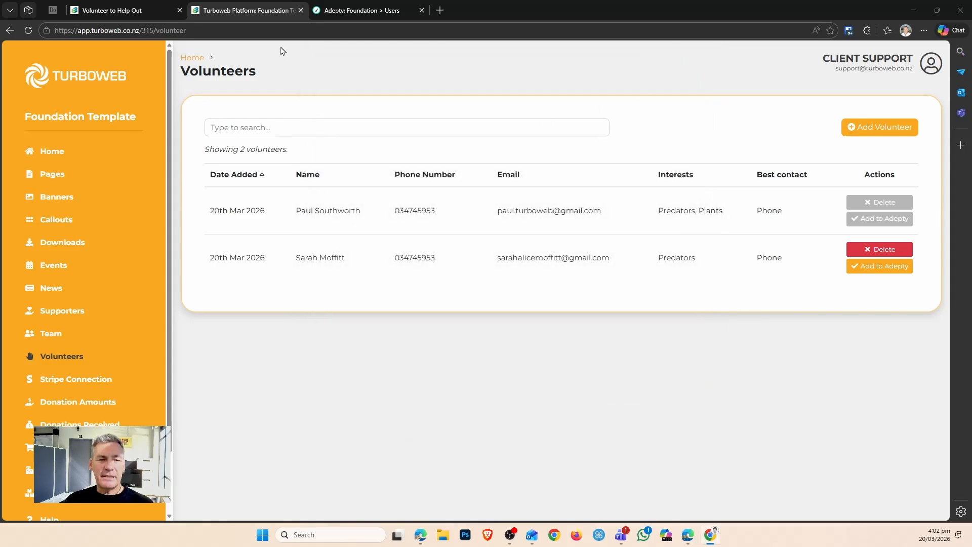
Step: Switch to Adepty and reopen the Foundation Users list from its home page to refresh it
{"action": "left_click", "coordinate": [339, 10]}
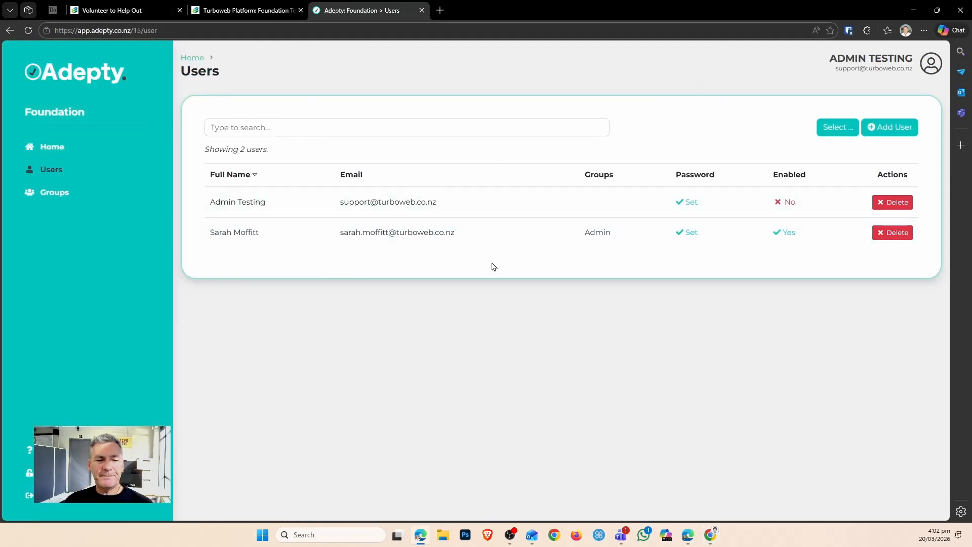
{"action": "left_click", "coordinate": [55, 148]}
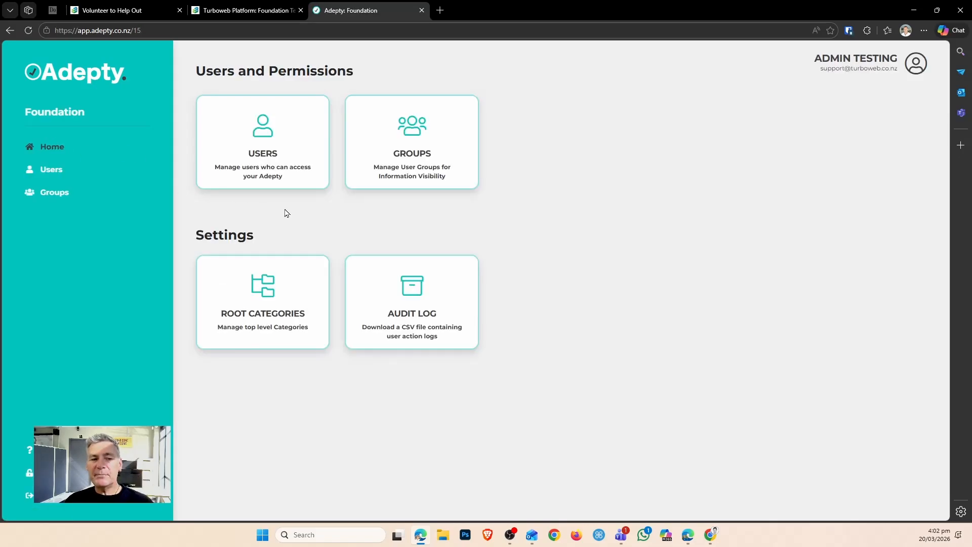
{"action": "left_click", "coordinate": [247, 134]}
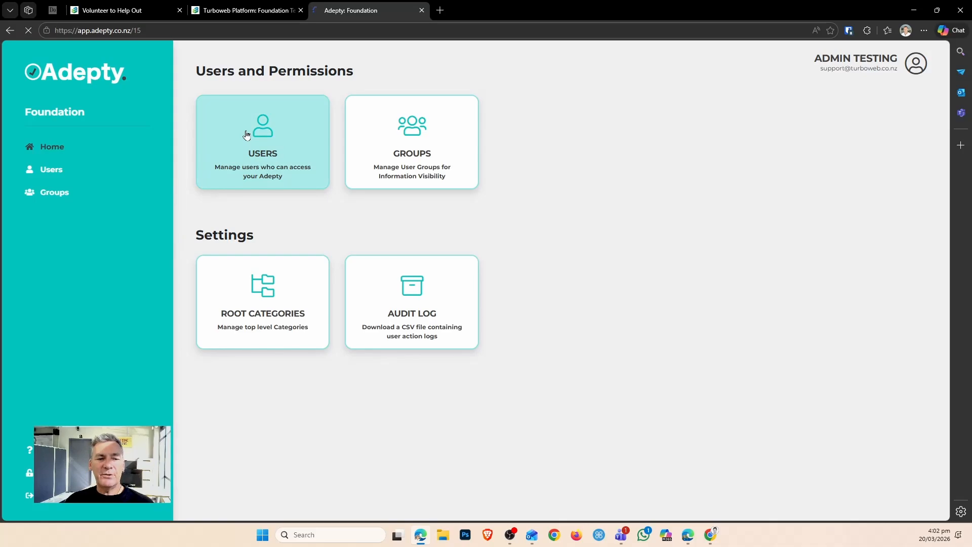